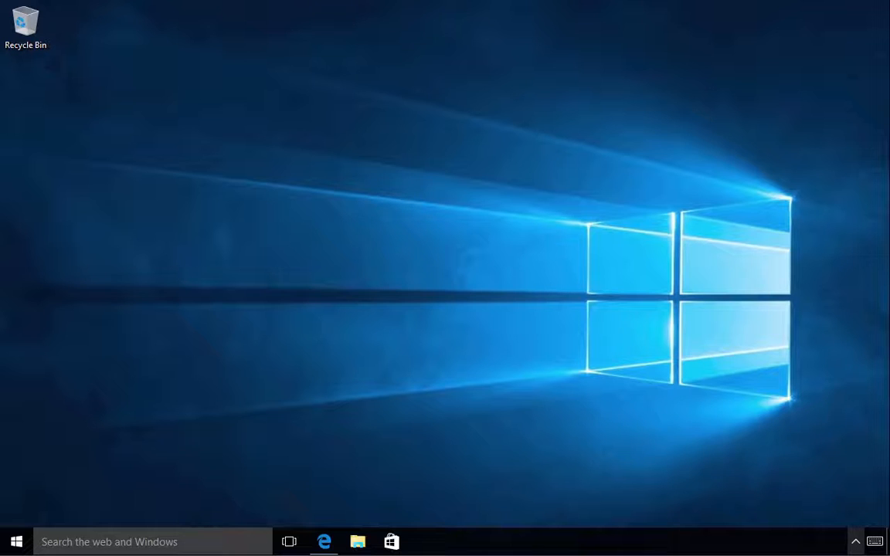
left_click(16, 542)
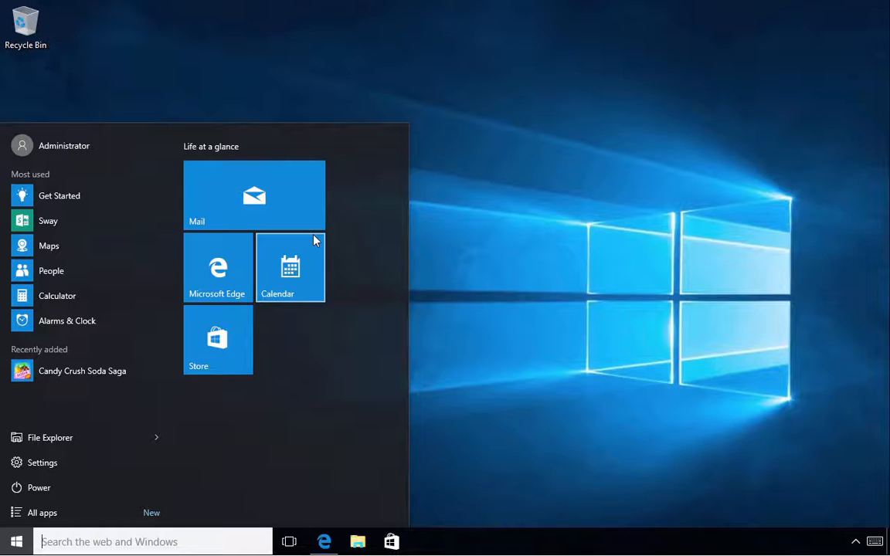
left_click(450, 271)
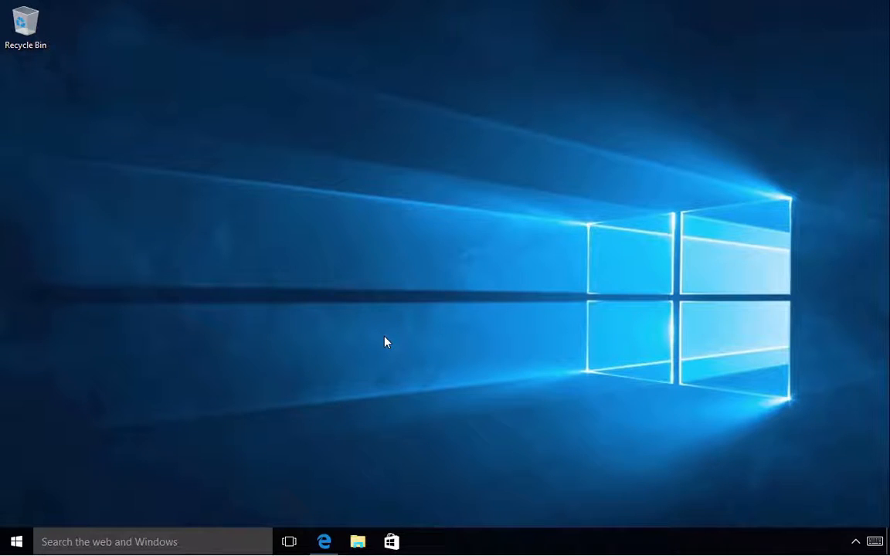
- Switch to Microsoft Edge and open the software download page from the Office 365 admin shortcuts
left_click(324, 547)
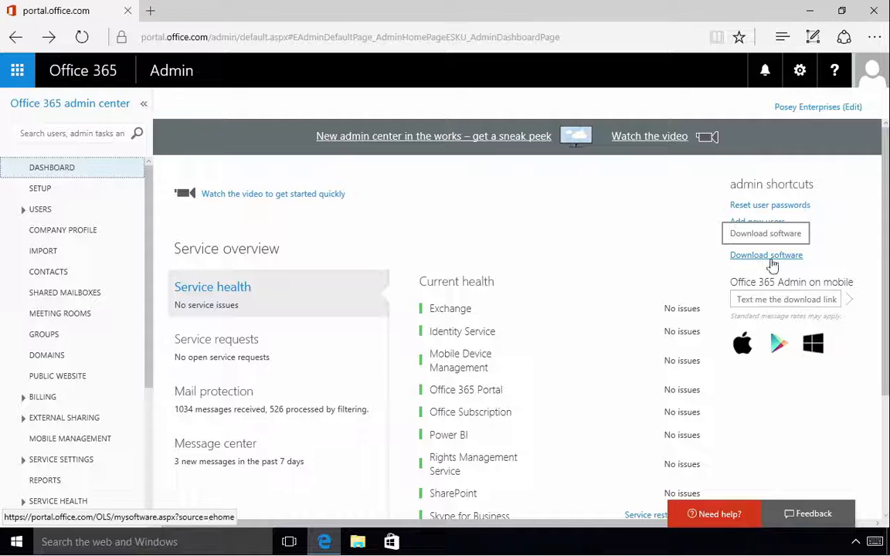
left_click(772, 264)
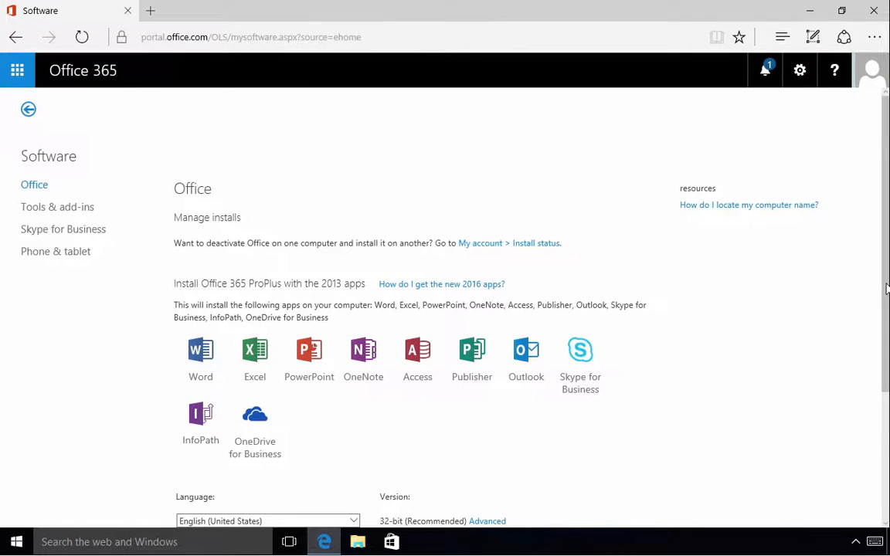
- Choose the 64-bit version for the Office 365 ProPlus installation using the advanced version options
left_click_drag(886, 288, 888, 409)
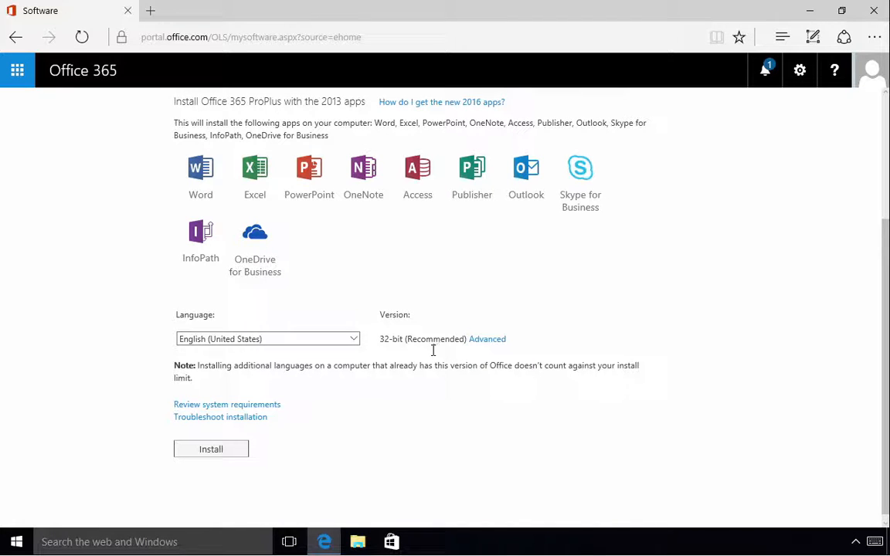
left_click(498, 344)
left_click(477, 341)
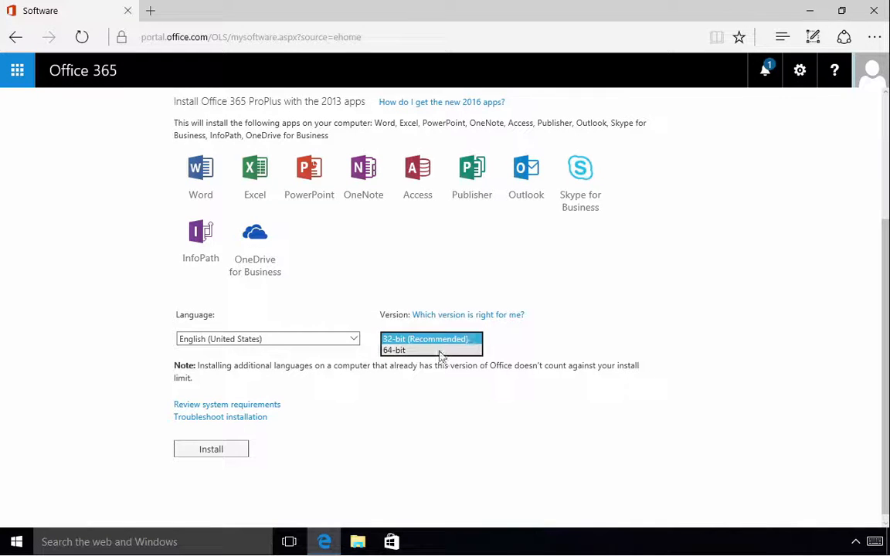
left_click(441, 354)
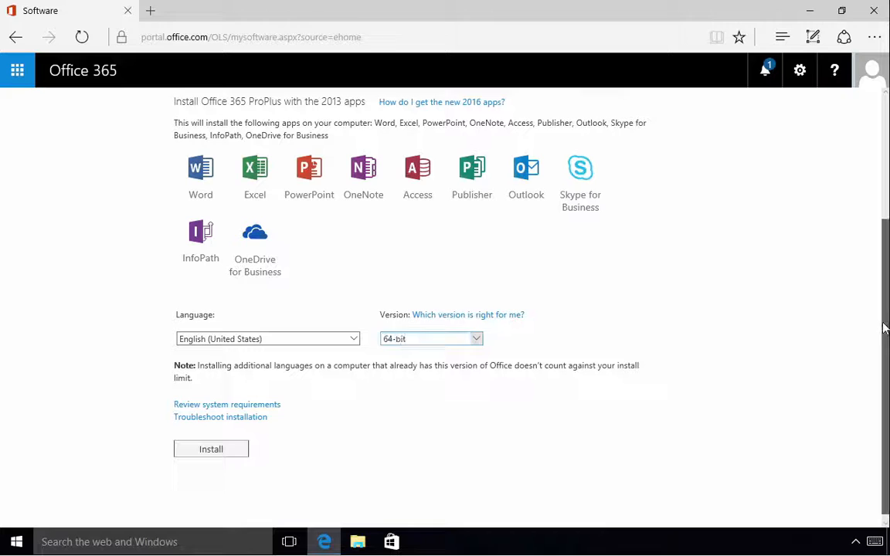
- Check which release of the apps the Office 365 ProPlus download offers, and close the browser
scroll(883, 333, "up", 2)
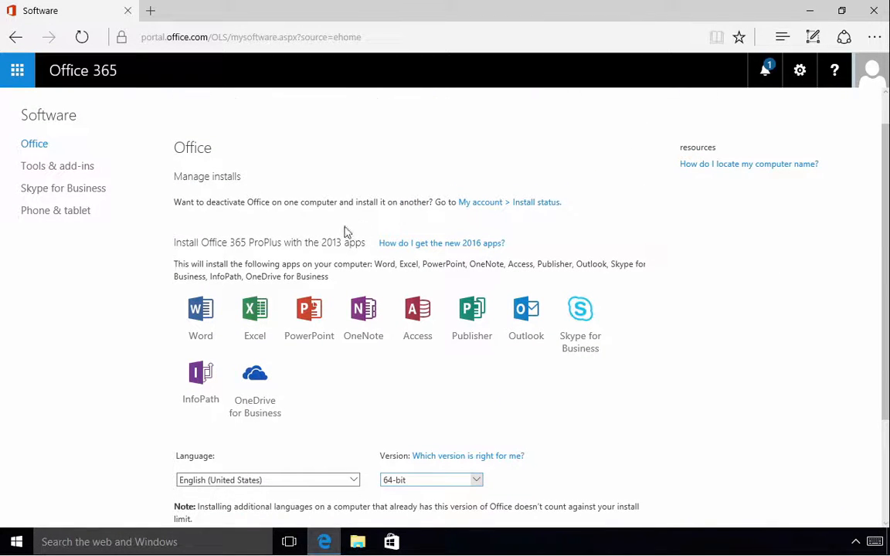
left_click_drag(321, 242, 365, 242)
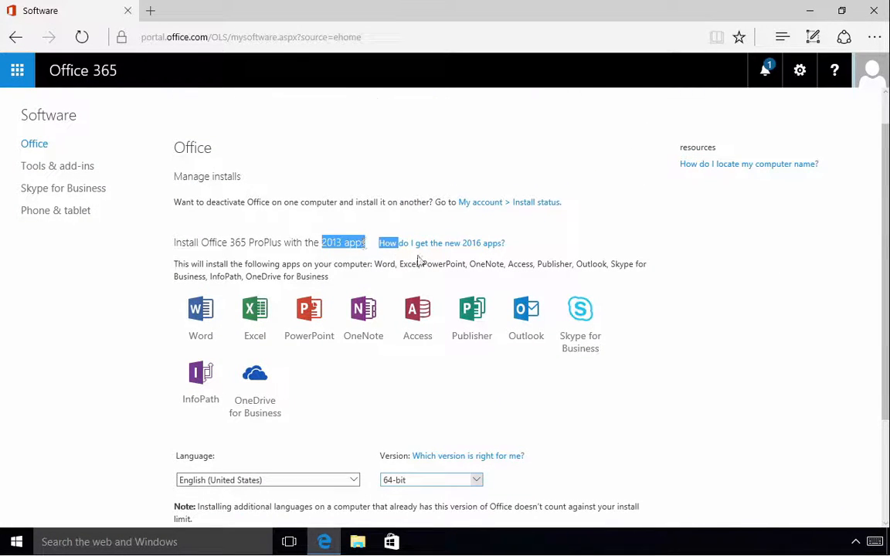
left_click(443, 264)
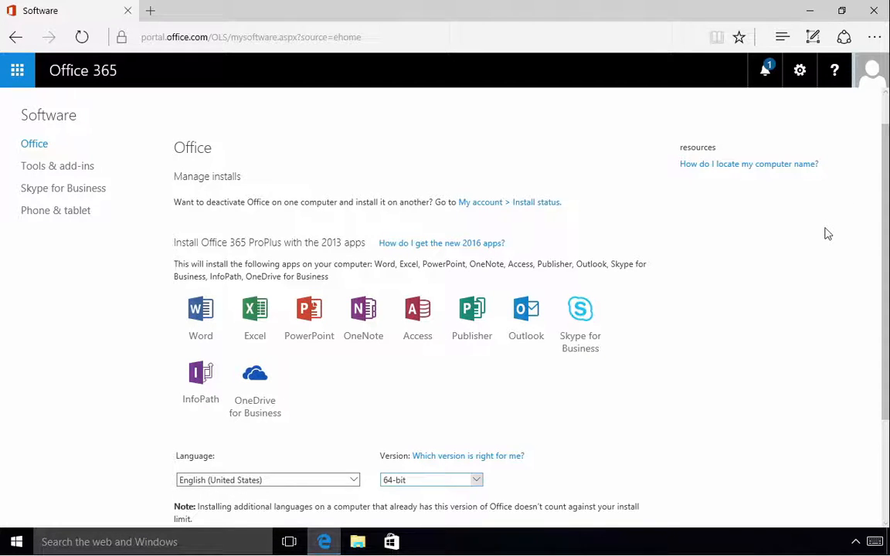
left_click(874, 11)
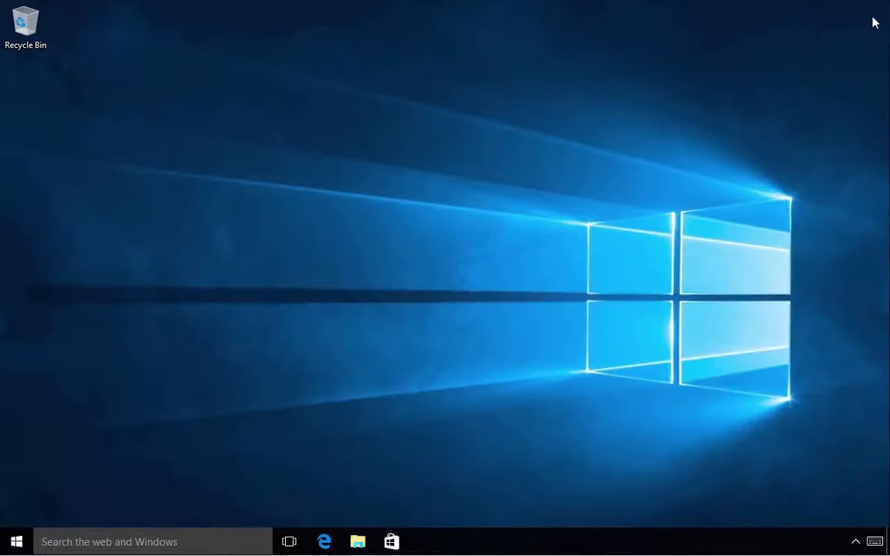
- Install Office by running setup from DVD Drive (D:) in File Explorer, and close the installer and folder windows
left_click(357, 544)
left_click(220, 285)
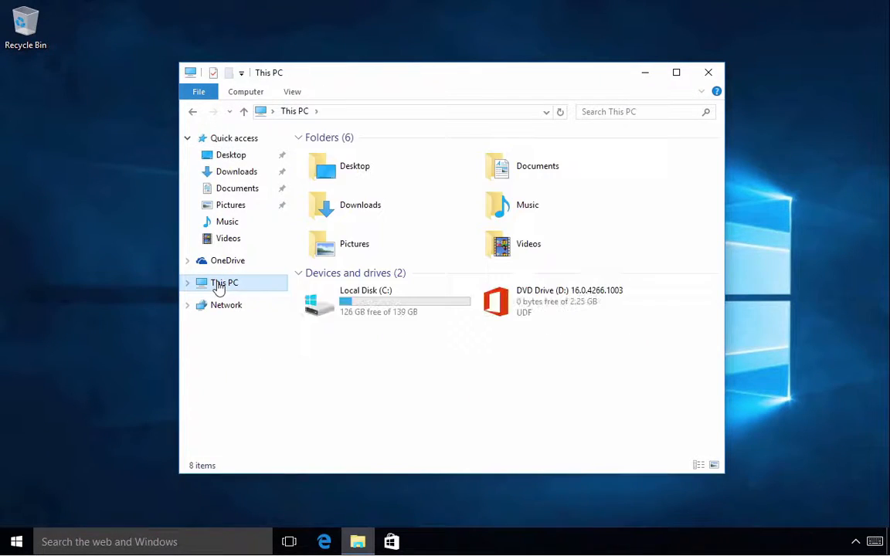
double_click(550, 318)
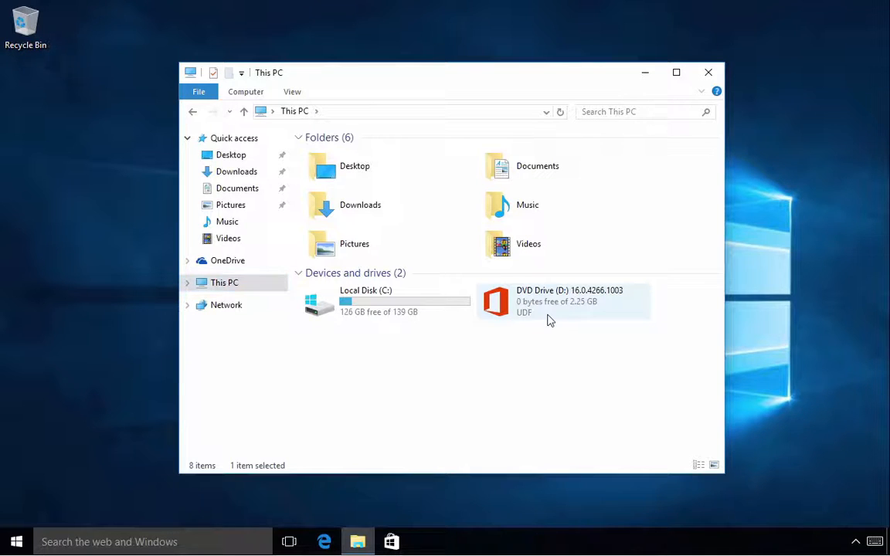
double_click(327, 185)
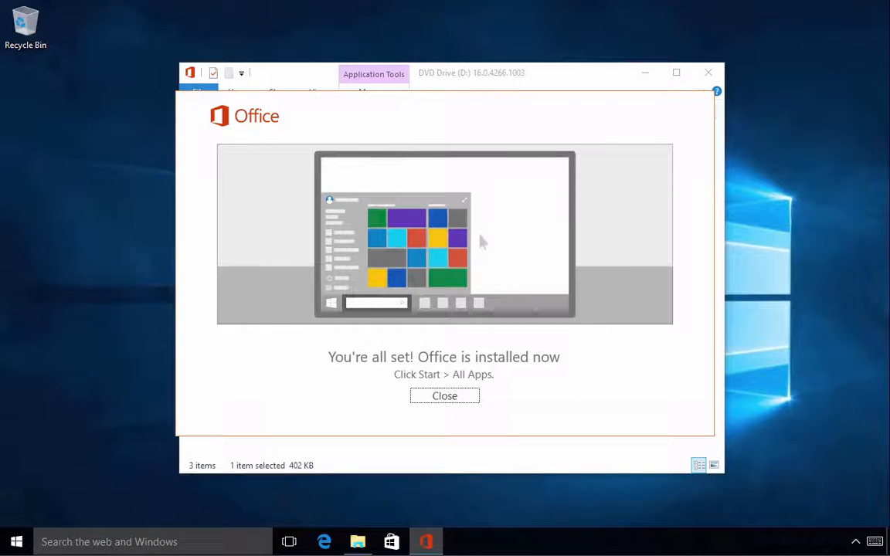
left_click(442, 397)
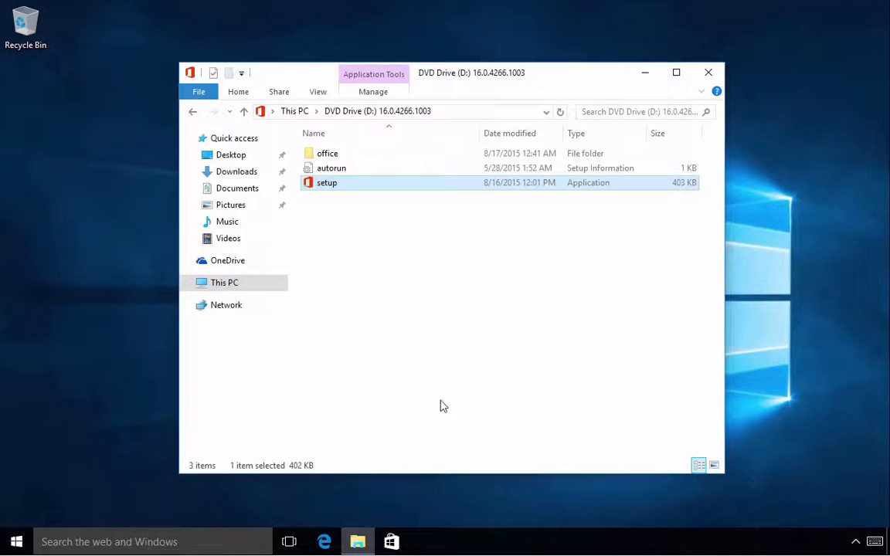
left_click(707, 71)
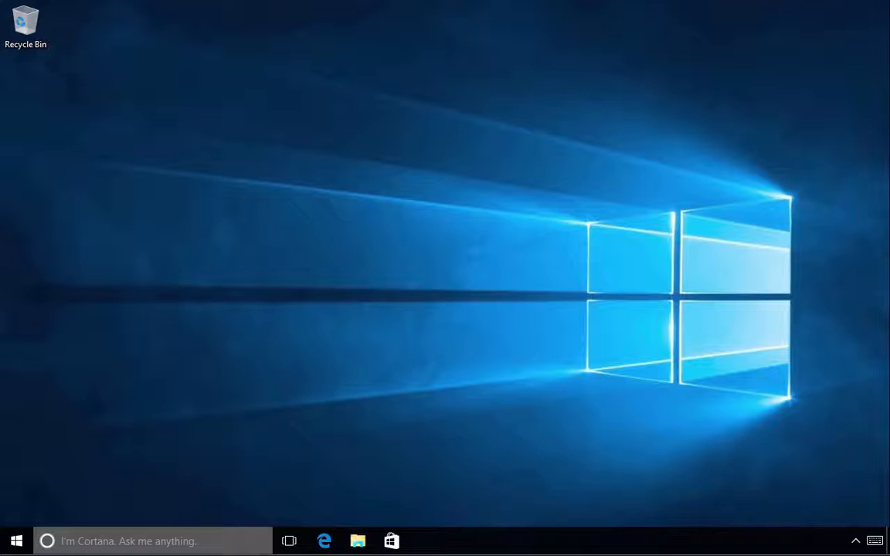
- Show the full list of installed apps and expand the Microsoft Office 2016 Tools folder
left_click(15, 543)
left_click(29, 514)
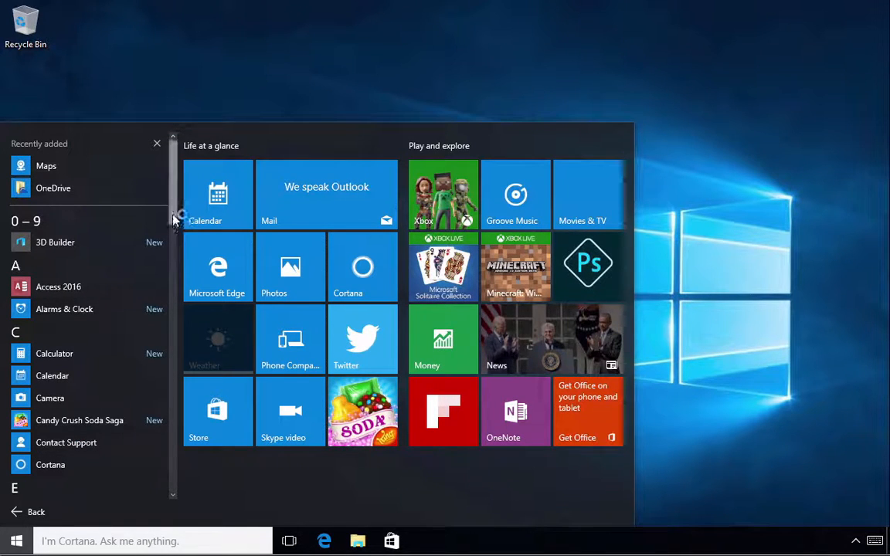
left_click_drag(174, 218, 179, 314)
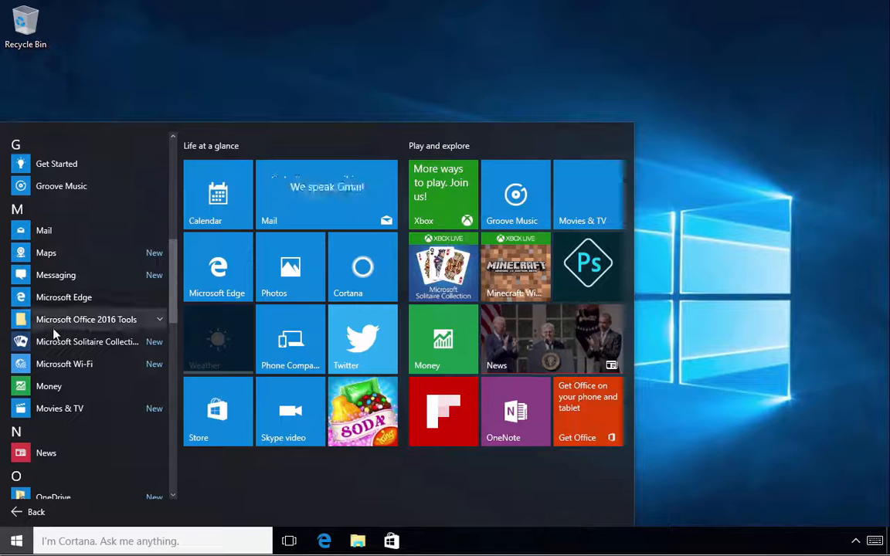
left_click(158, 323)
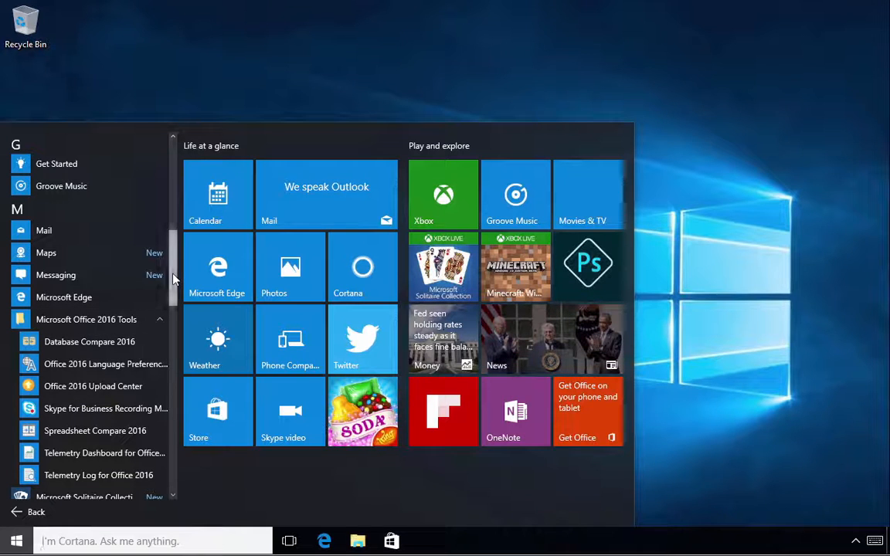
- Pin Outlook 2016 to Start from the list of installed apps
scroll(162, 309, "down", 3)
scroll(175, 328, "down", 3)
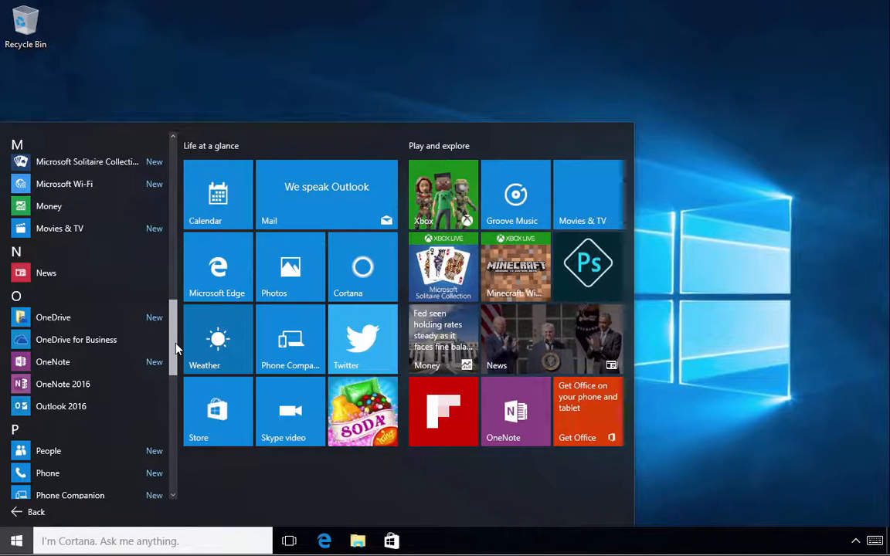
right_click(85, 411)
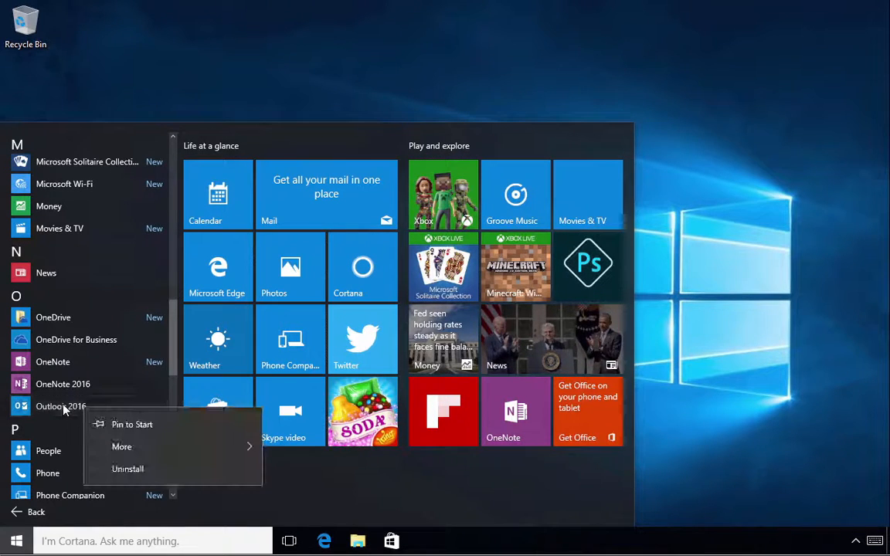
left_click(101, 427)
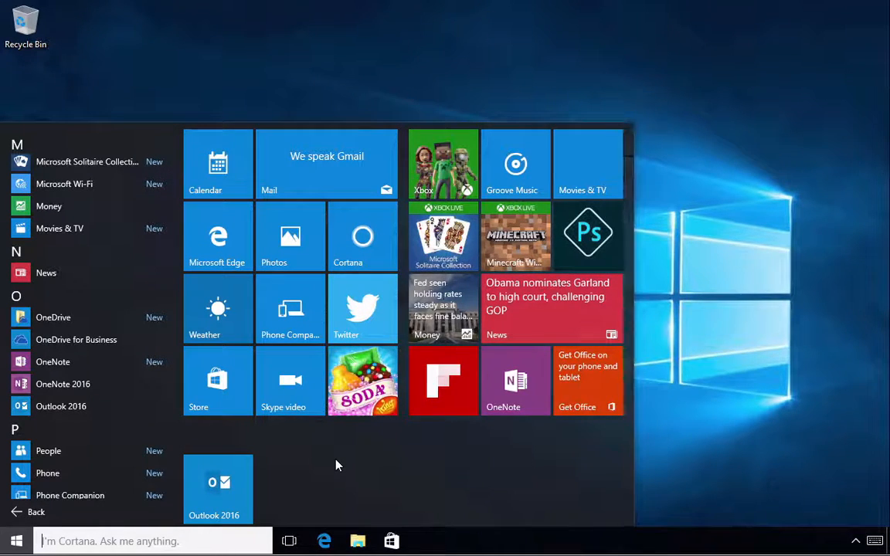
- Unpin the News, Get Office, OneNote and Money tiles from Start
right_click(547, 319)
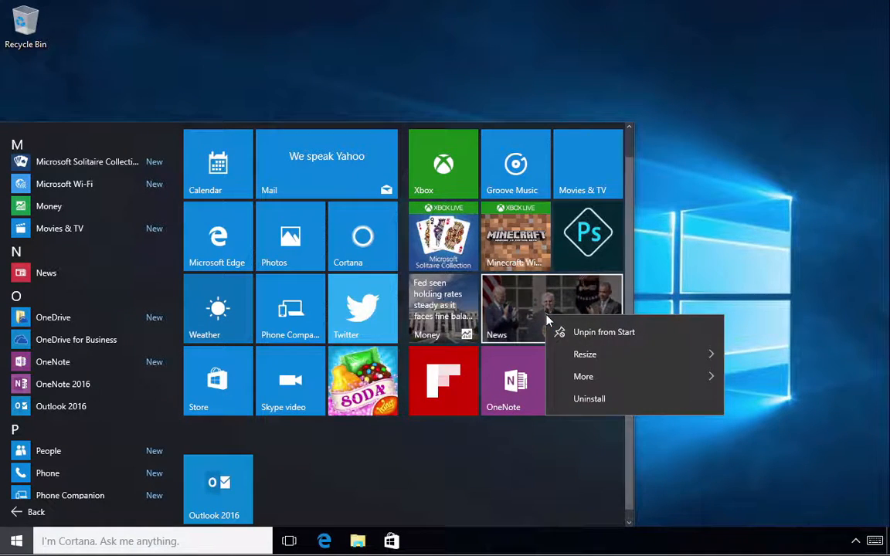
left_click(577, 335)
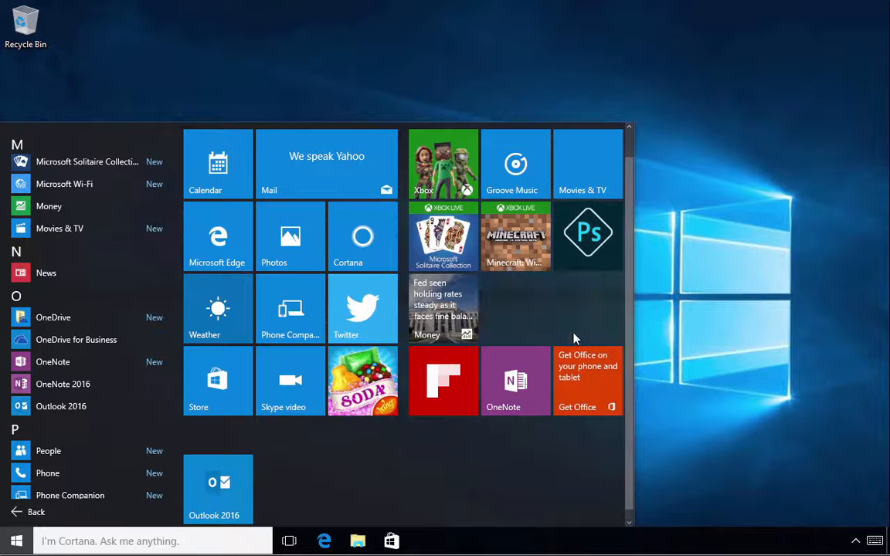
right_click(570, 376)
left_click(577, 385)
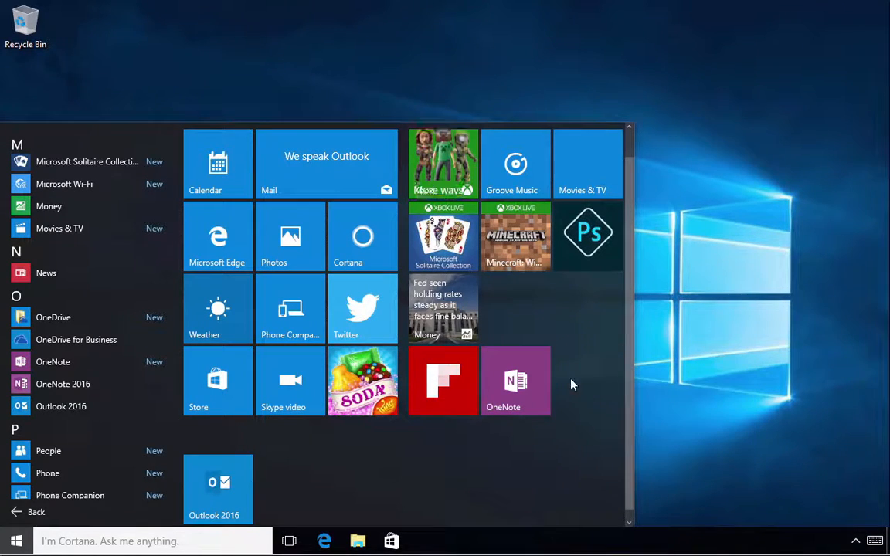
right_click(533, 361)
left_click(533, 372)
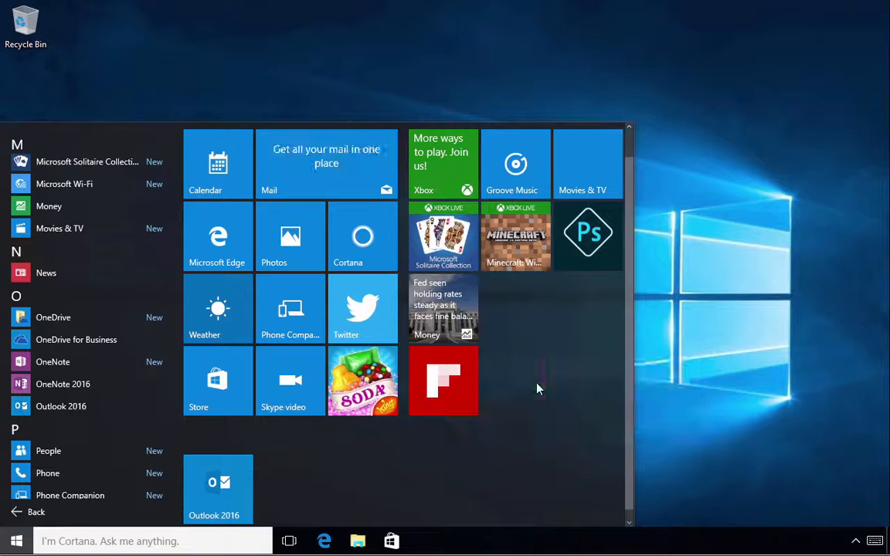
right_click(461, 306)
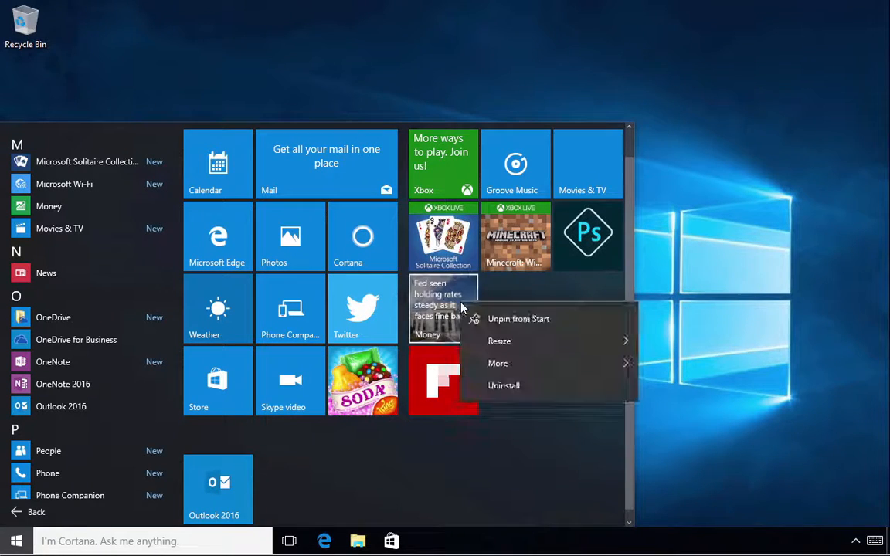
left_click(504, 320)
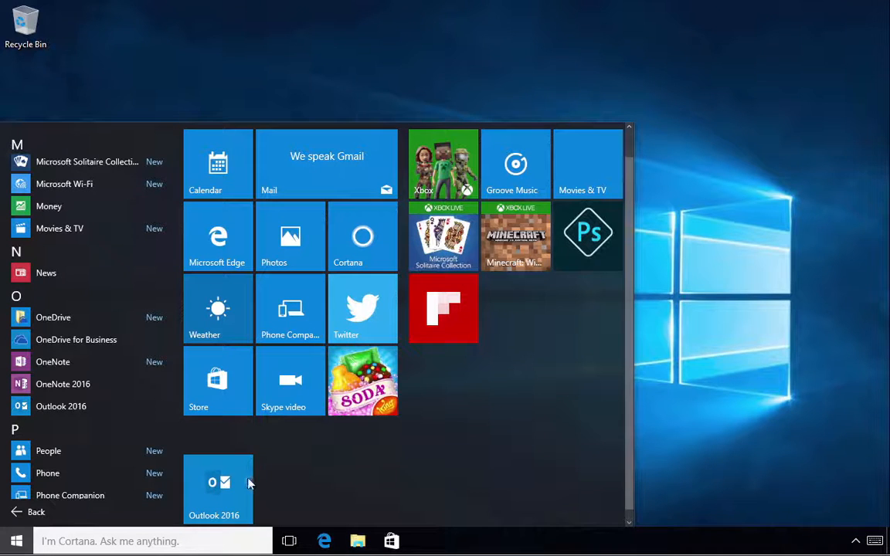
- Move the Outlook 2016 tile into the Play and explore group, in the middle column below the Flipboard tile's row
left_click_drag(240, 483, 543, 399)
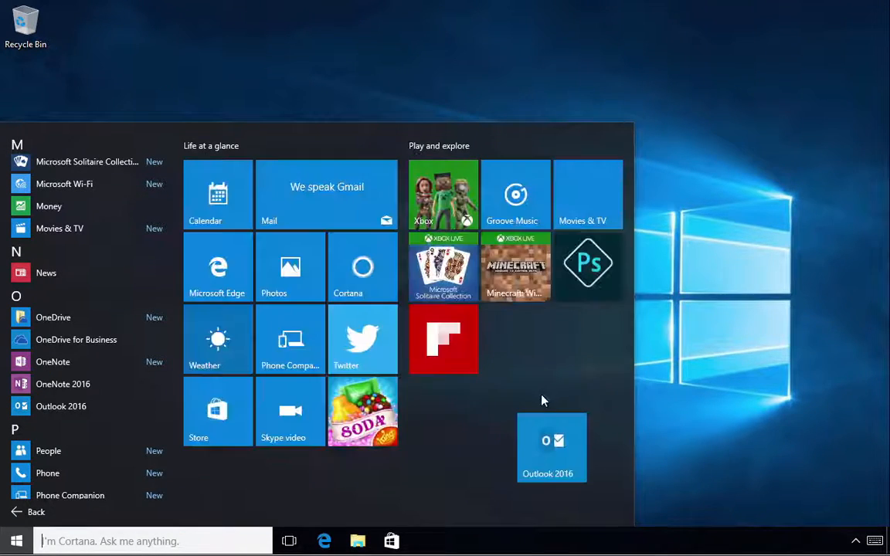
left_click_drag(567, 435, 529, 422)
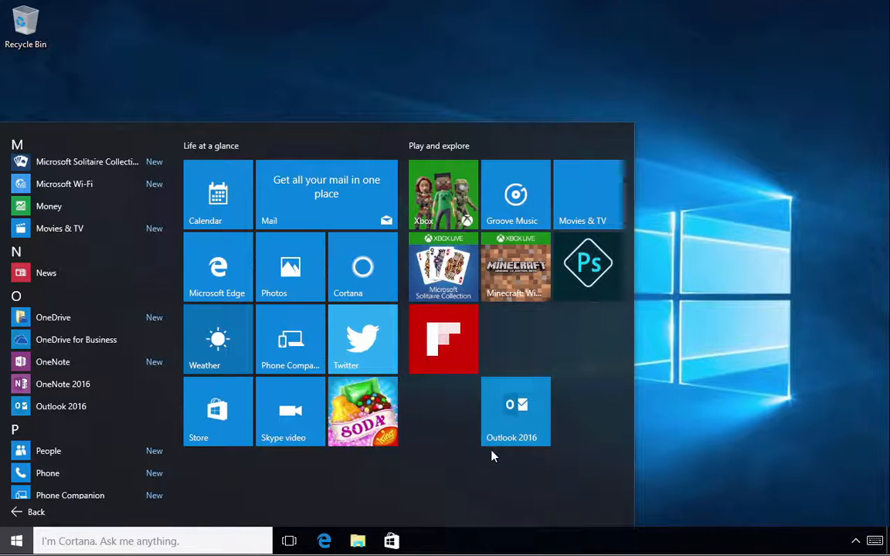
- Launch Outlook 2016 from its Start tile and agree to connect it to an email account
left_click(523, 406)
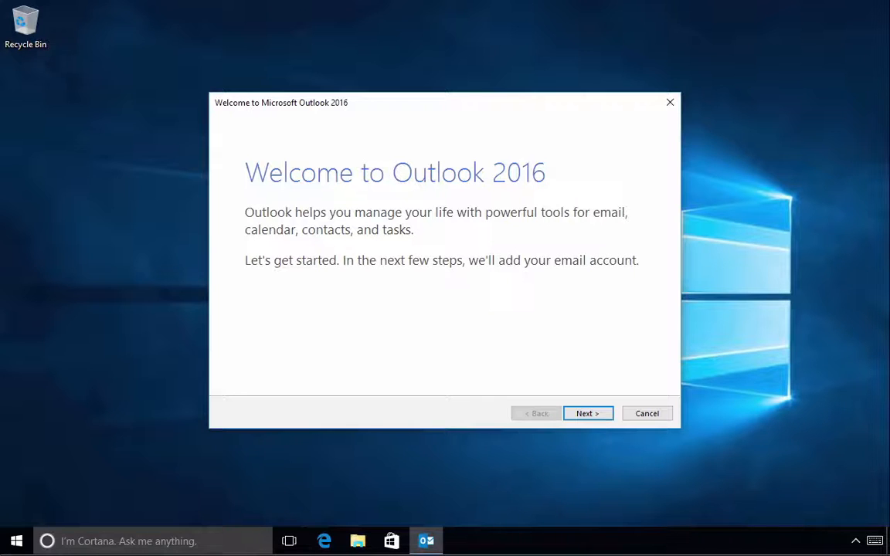
left_click(606, 415)
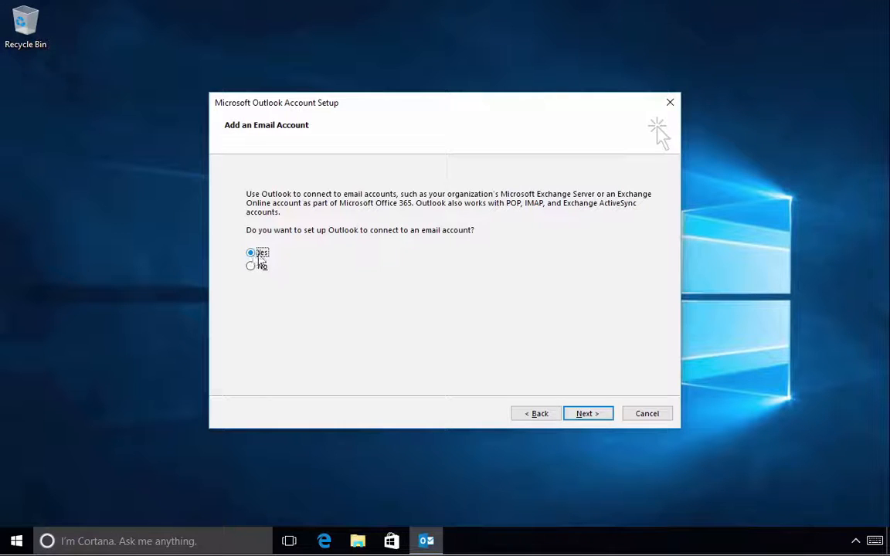
left_click(589, 415)
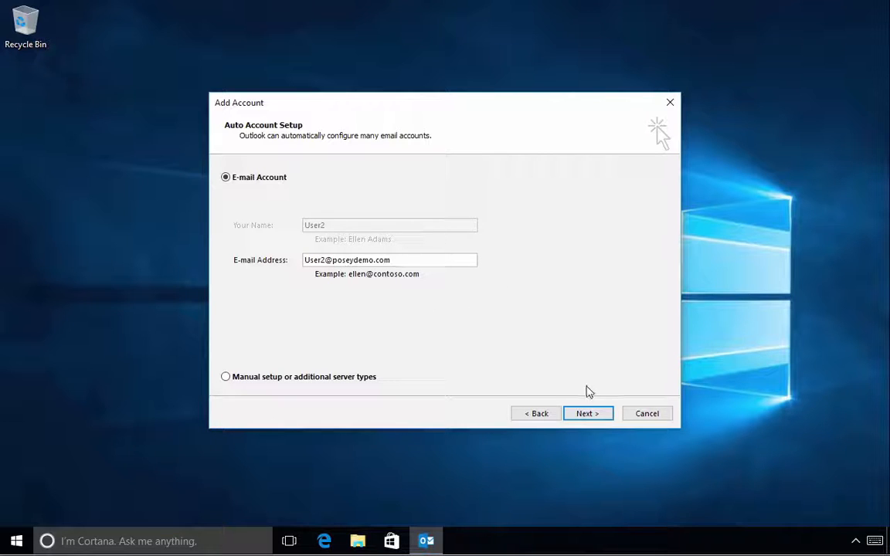
- Complete automatic setup of the prefilled email account, proceeding past the certificate security alert, and accept the Microsoft Office License Agreement
left_click(593, 420)
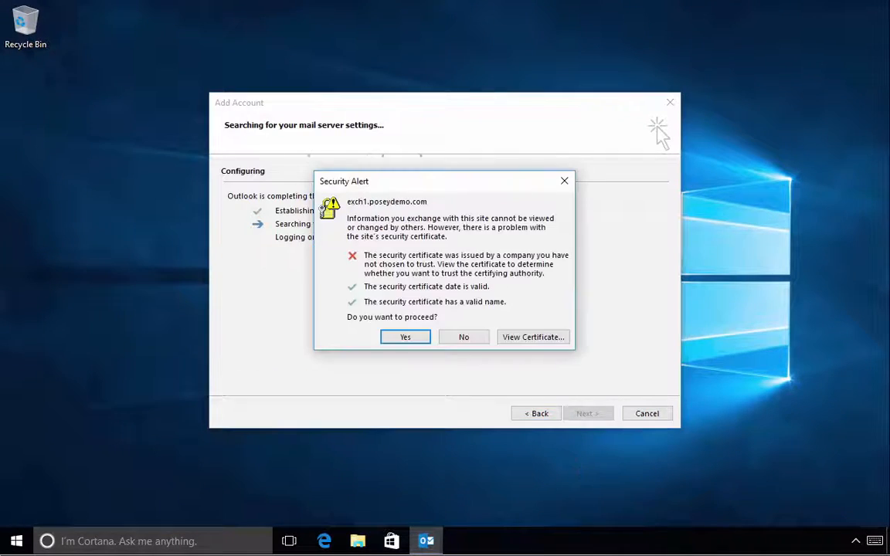
left_click(397, 340)
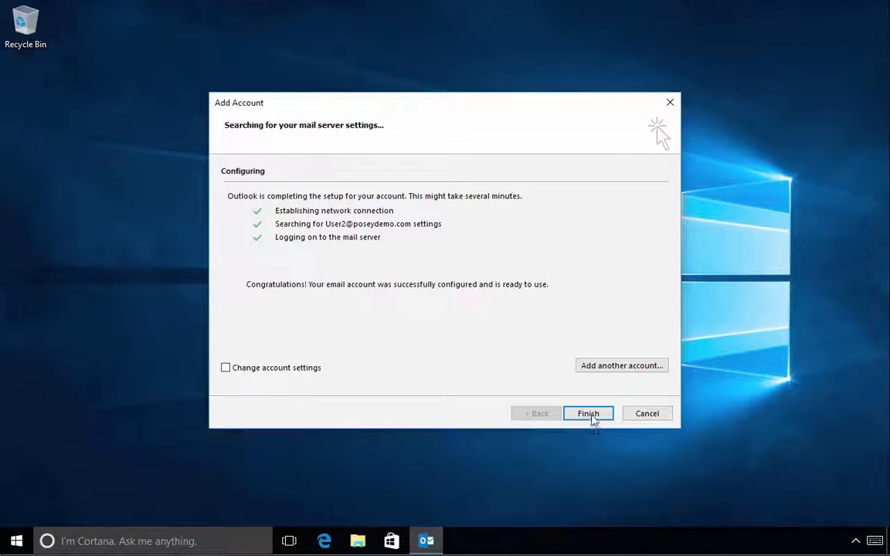
left_click(587, 414)
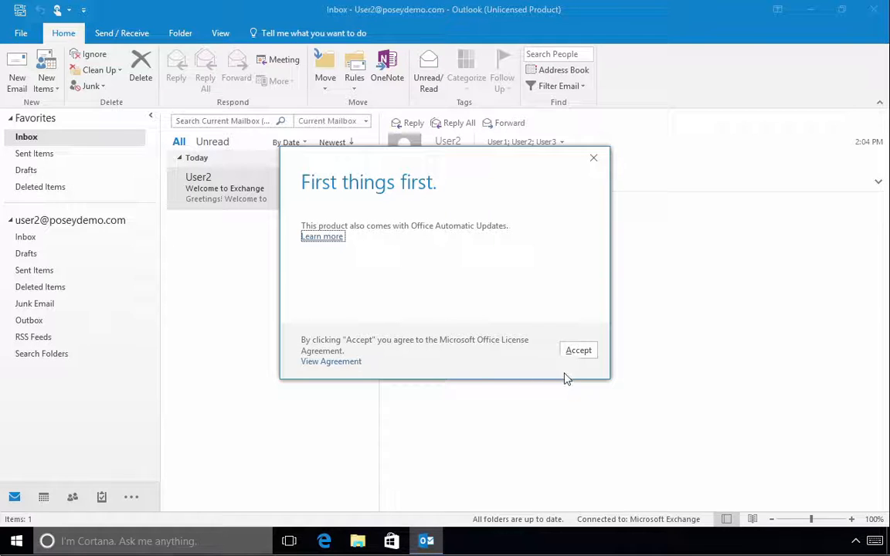
left_click(584, 357)
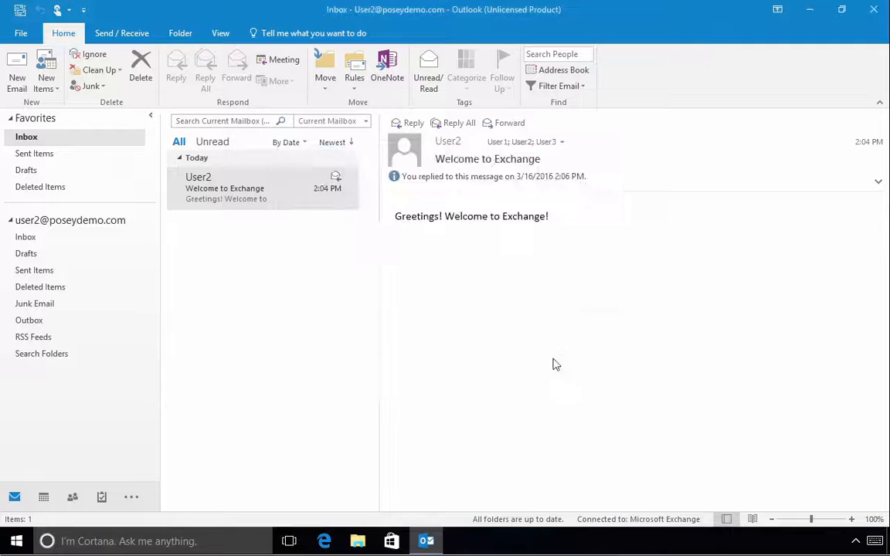